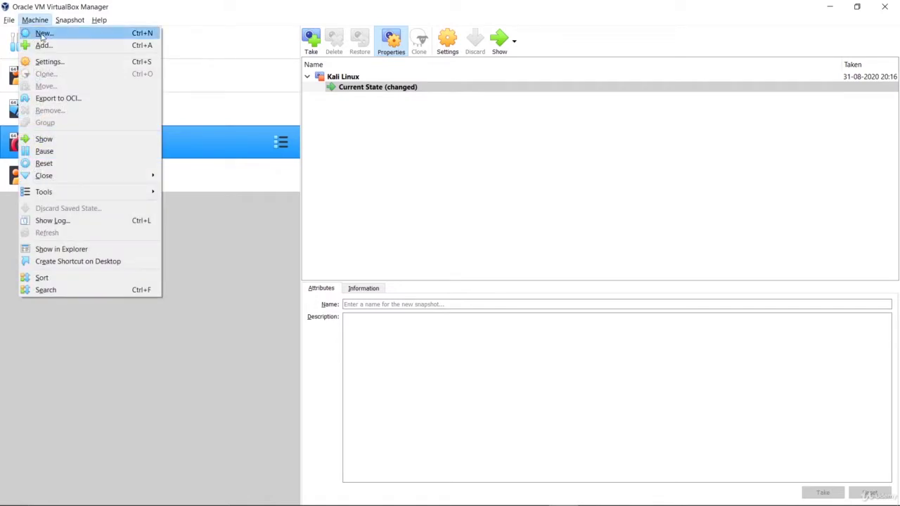
Step: Start creating a new virtual machine and name it Vuln
{"action": "left_click", "coordinate": [38, 35]}
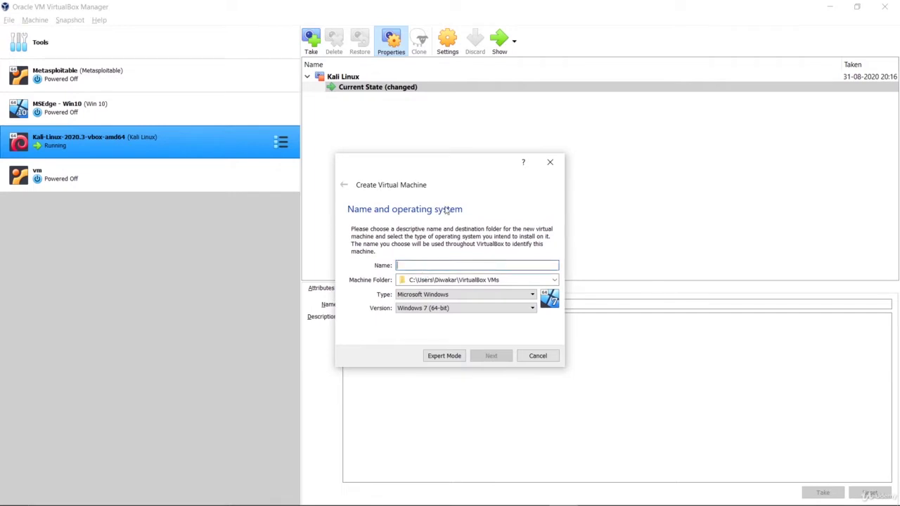
{"action": "left_click_drag", "start_coordinate": [442, 169], "coordinate": [431, 107]}
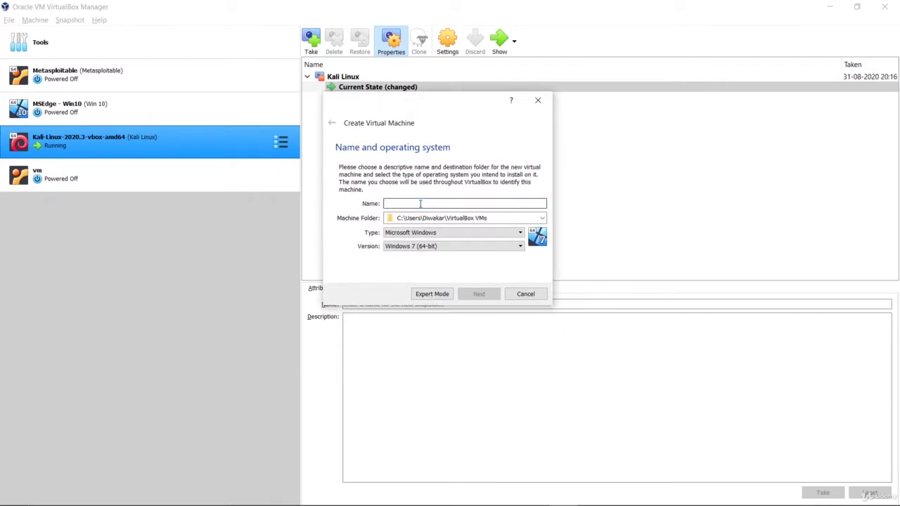
{"action": "type", "text": "N"}
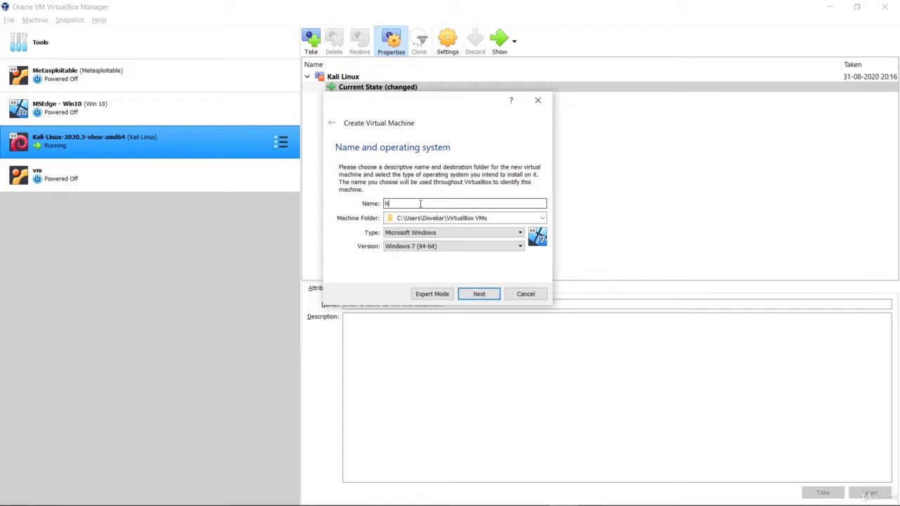
{"action": "key", "text": "BackSpace"}
{"action": "type", "text": "Vuln"}
Step: Set the new machine's operating system type to Linux and its version to Ubuntu (64-bit)
{"action": "left_click", "coordinate": [469, 233]}
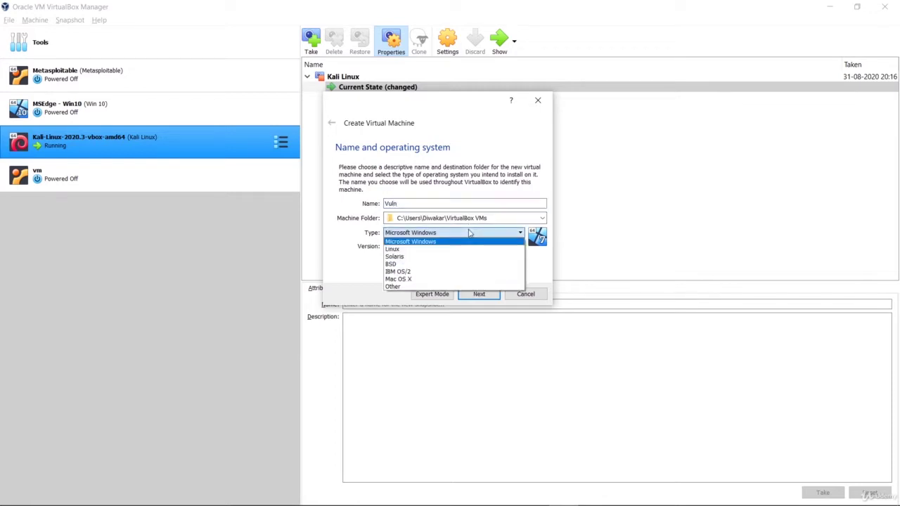
{"action": "left_click", "coordinate": [405, 251]}
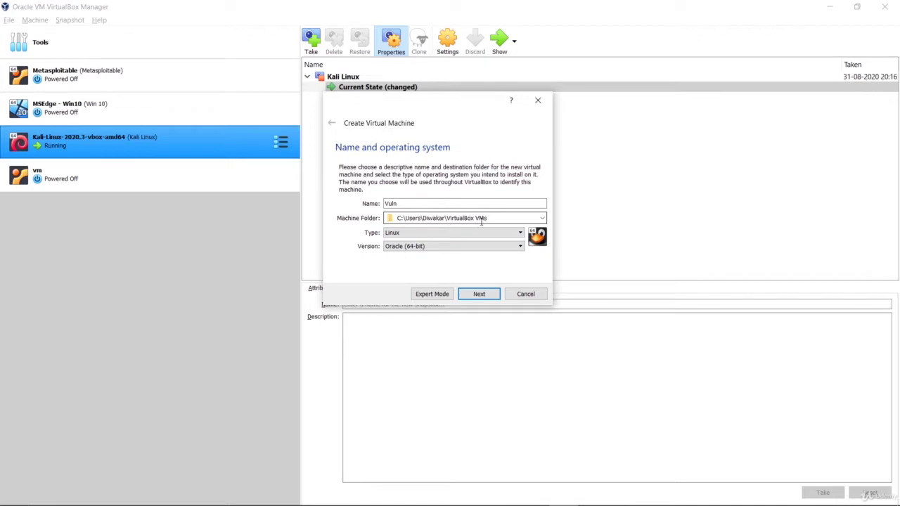
{"action": "left_click", "coordinate": [414, 250]}
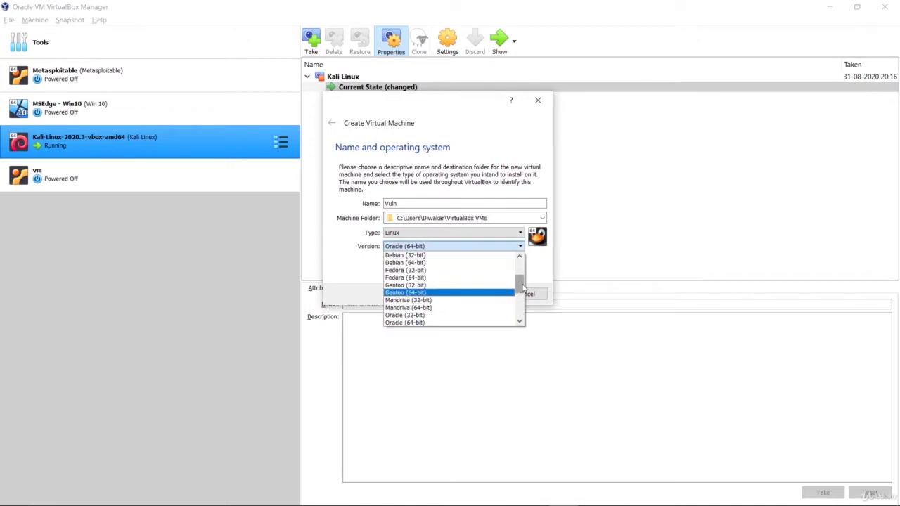
{"action": "left_click_drag", "start_coordinate": [524, 288], "coordinate": [528, 313]}
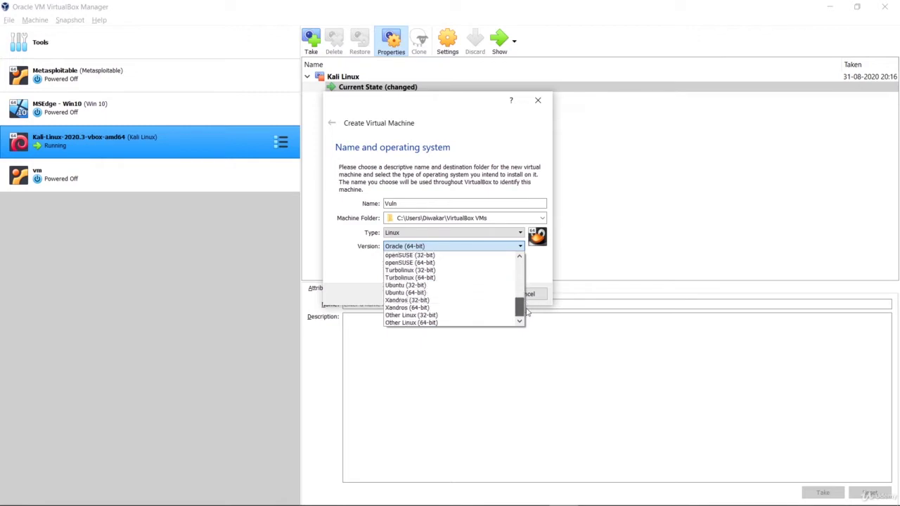
{"action": "left_click", "coordinate": [423, 297]}
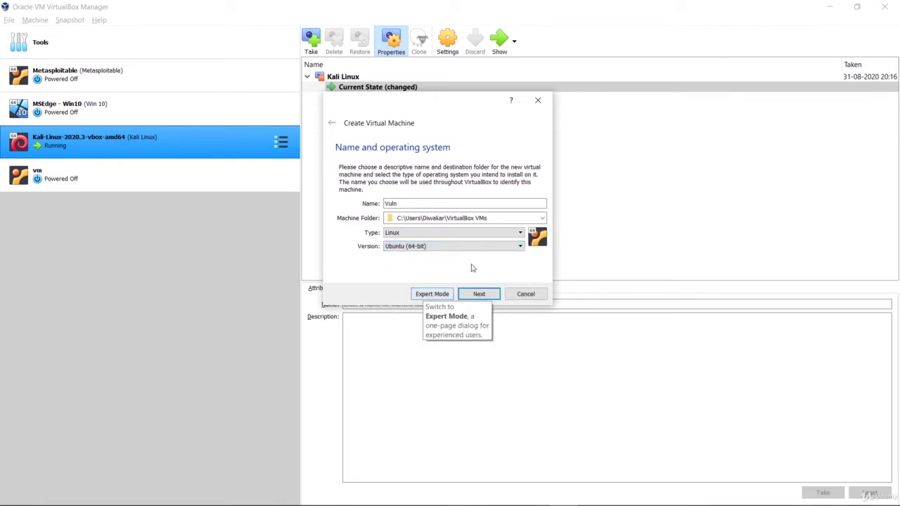
Step: Proceed to the memory size, reduce the allocated RAM slightly, and accept it
{"action": "left_click", "coordinate": [481, 296]}
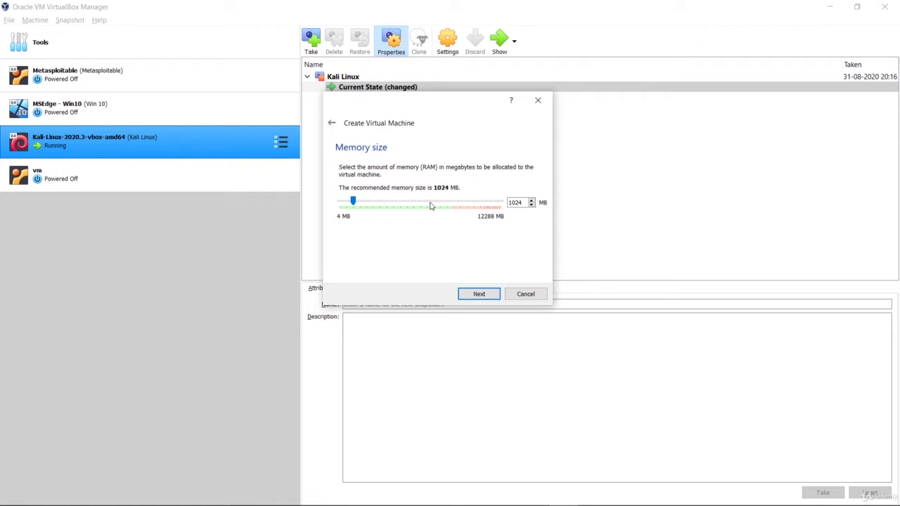
{"action": "left_click_drag", "start_coordinate": [354, 202], "coordinate": [349, 203]}
{"action": "left_click", "coordinate": [485, 296]}
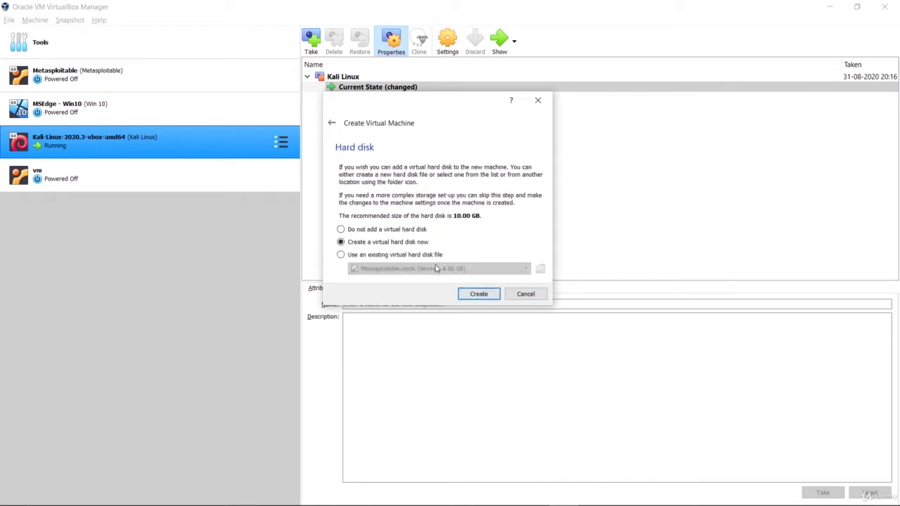
Step: Choose to use an existing virtual hard disk file and start adding a disk image from the computer
{"action": "left_click", "coordinate": [386, 258]}
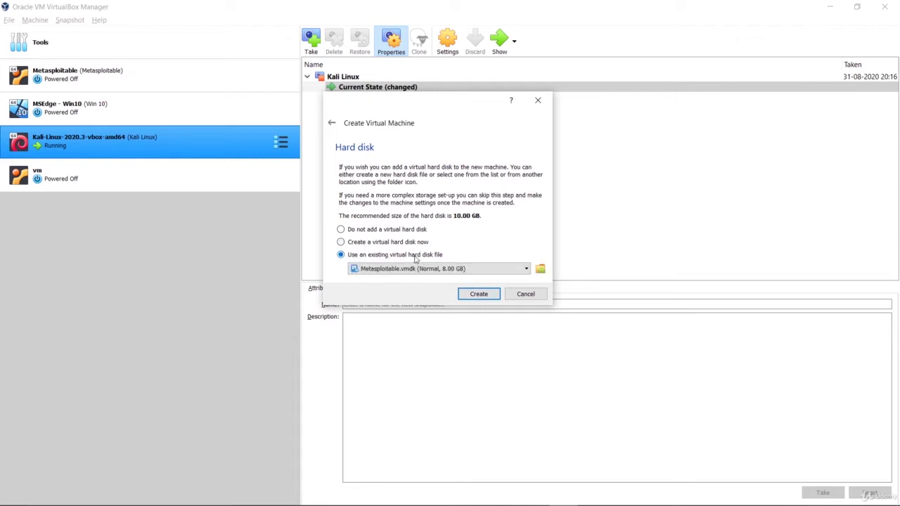
{"action": "left_click", "coordinate": [540, 269]}
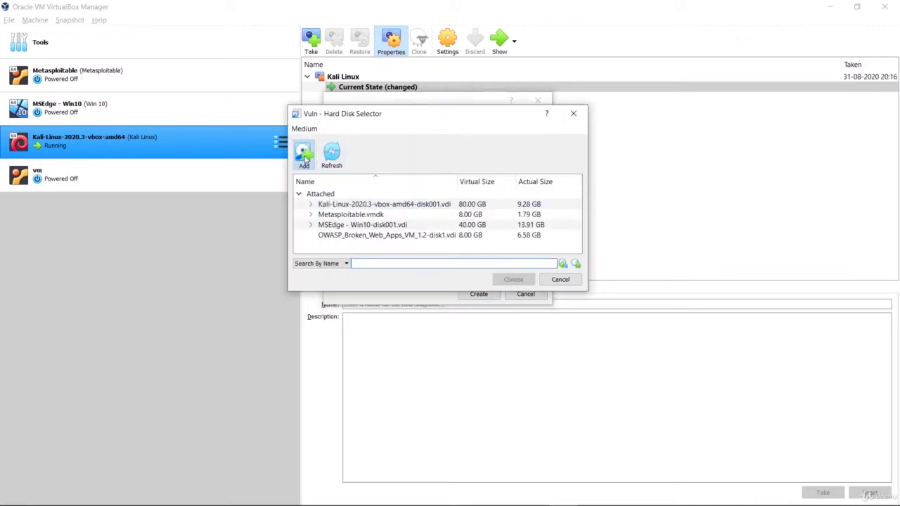
{"action": "left_click", "coordinate": [304, 156]}
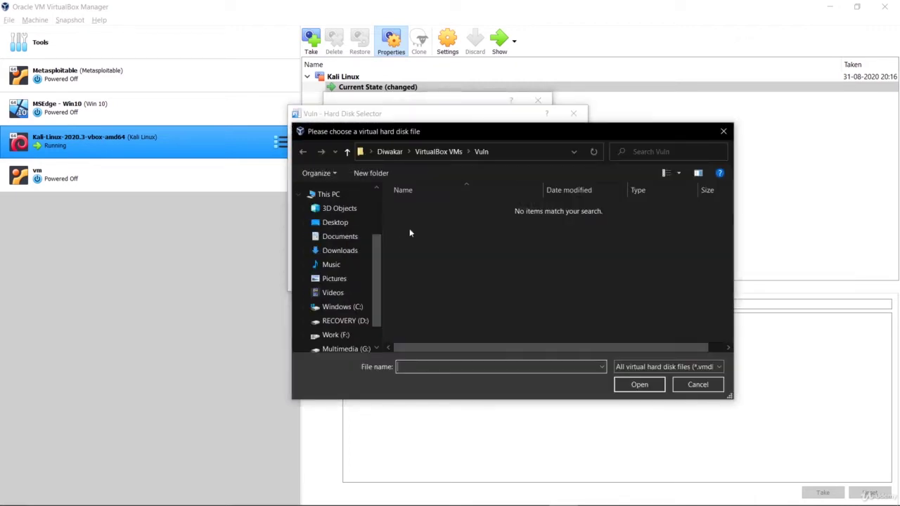
Step: Browse to the Multimedia (G:) drive's Softwares > operating system > metasploitable-linux-2.0.0 > Metasploitable2-Linux folder
{"action": "scroll", "coordinate": [380, 265], "scroll_direction": "down", "scroll_amount": 1}
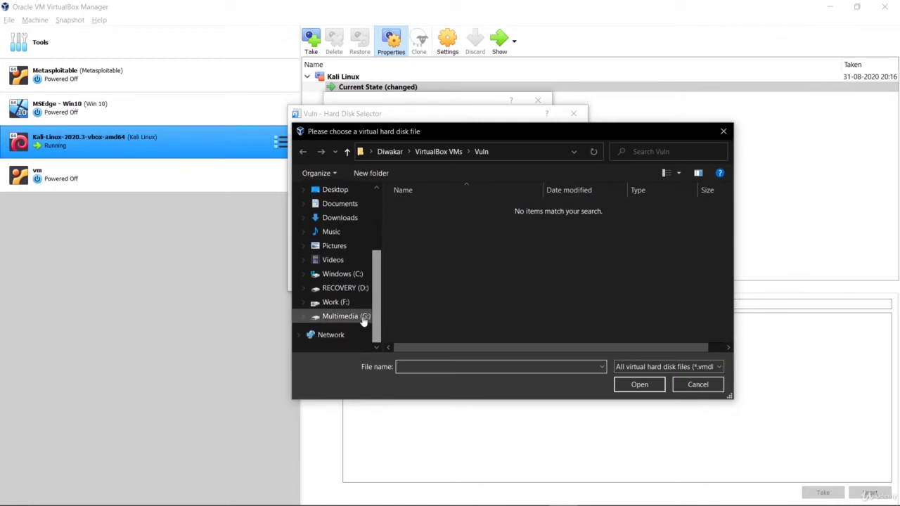
{"action": "left_click", "coordinate": [518, 271]}
{"action": "key", "text": "BackSpace"}
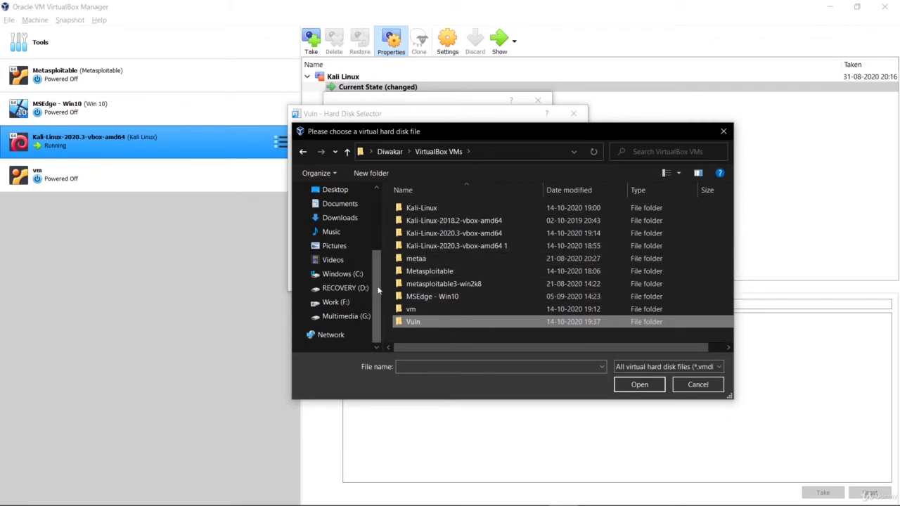
{"action": "left_click", "coordinate": [346, 317]}
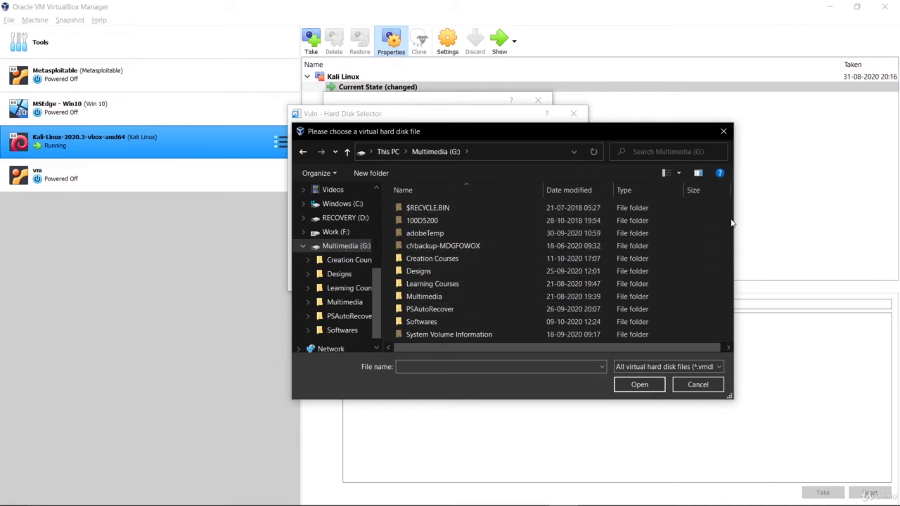
{"action": "left_click", "coordinate": [439, 324]}
{"action": "double_click", "coordinate": [440, 324]}
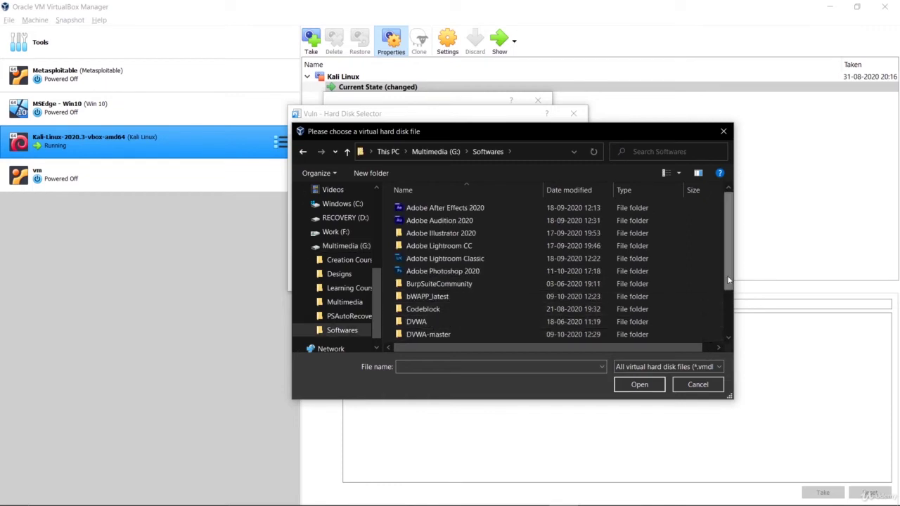
{"action": "scroll", "coordinate": [501, 321], "scroll_direction": "down", "scroll_amount": 2}
{"action": "double_click", "coordinate": [433, 311]}
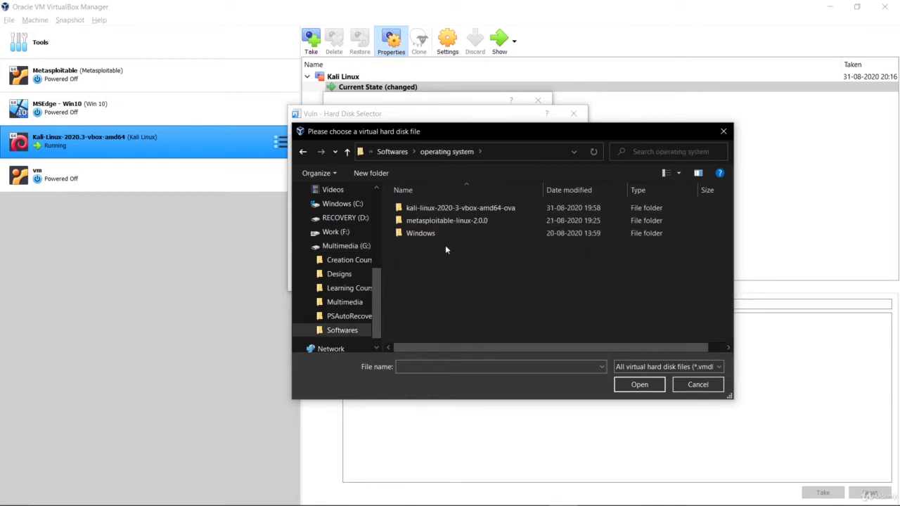
{"action": "double_click", "coordinate": [431, 221]}
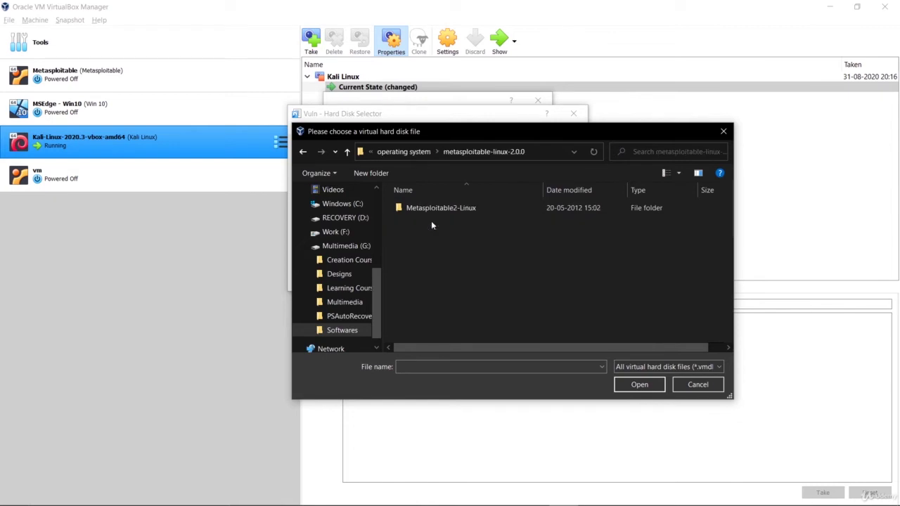
{"action": "double_click", "coordinate": [411, 209]}
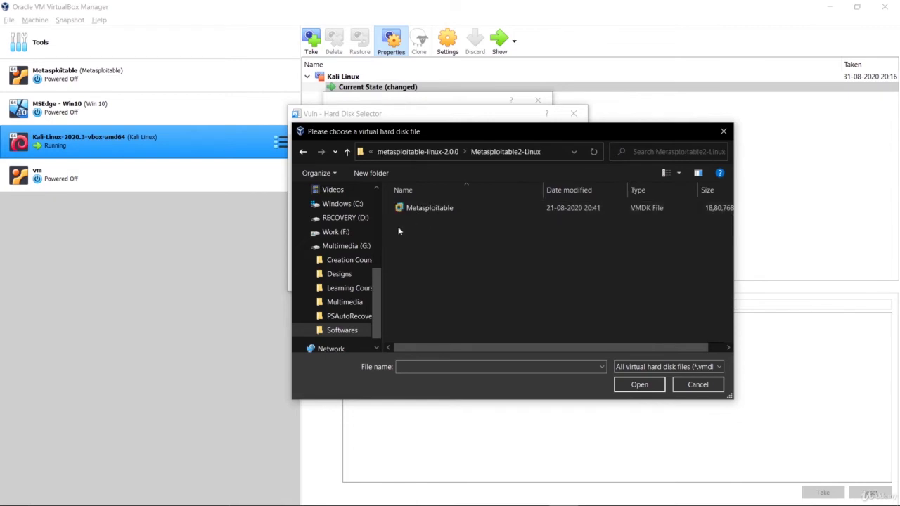
Step: Select the Metasploitable VMDK file as the machine's hard disk and create the virtual machine
{"action": "left_click", "coordinate": [427, 212]}
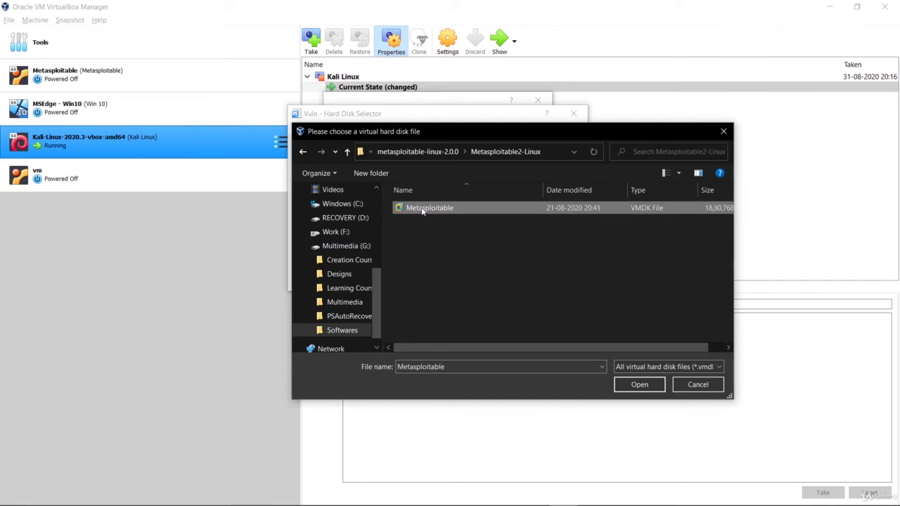
{"action": "left_click", "coordinate": [624, 391]}
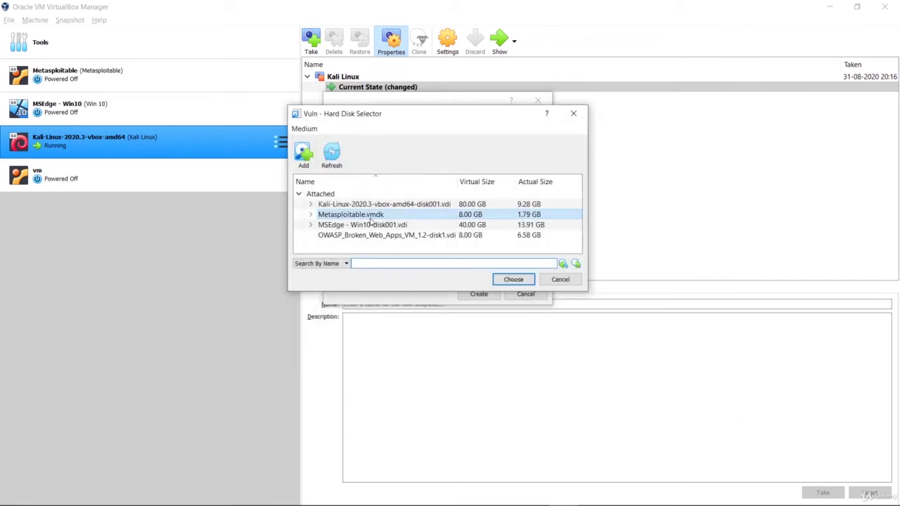
{"action": "left_click", "coordinate": [510, 282]}
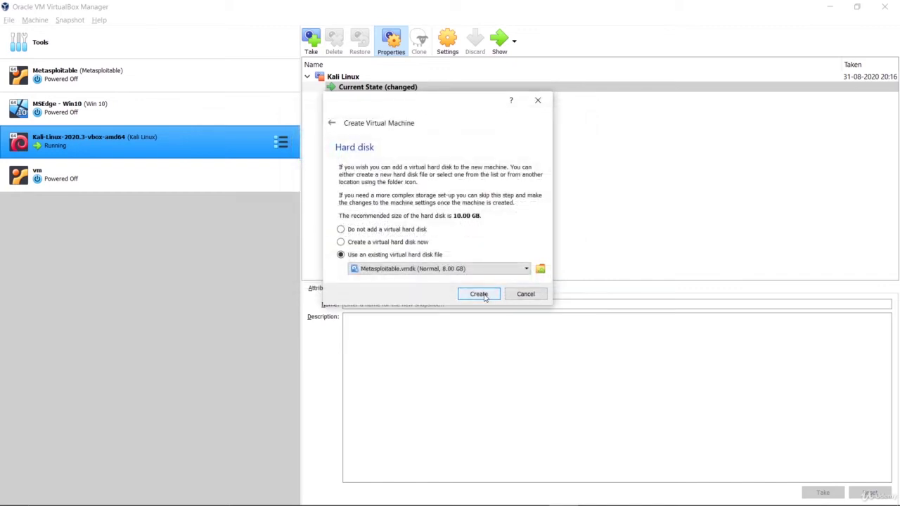
{"action": "left_click", "coordinate": [484, 295]}
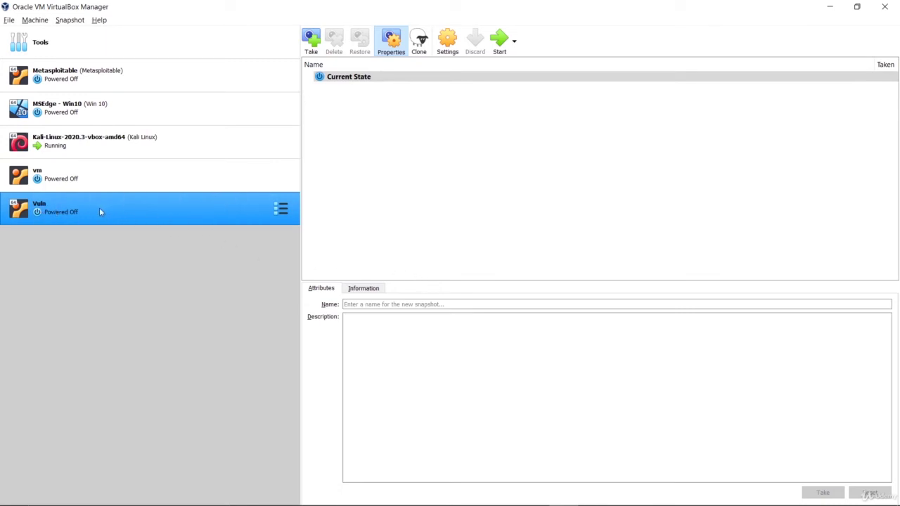
Step: Start the Vuln virtual machine and log in with the default account's username and password
{"action": "left_click", "coordinate": [497, 41]}
{"action": "left_click", "coordinate": [498, 42]}
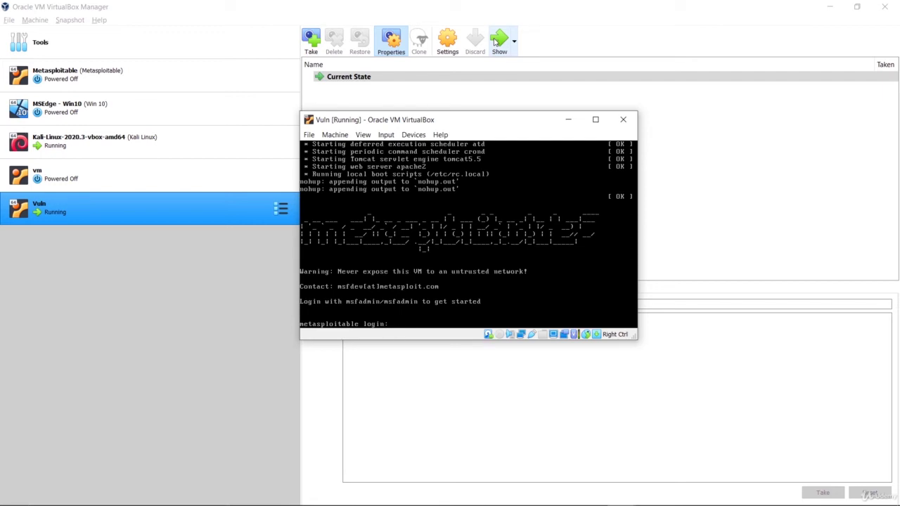
{"action": "type", "text": "msfadmin"}
{"action": "key", "text": "Return"}
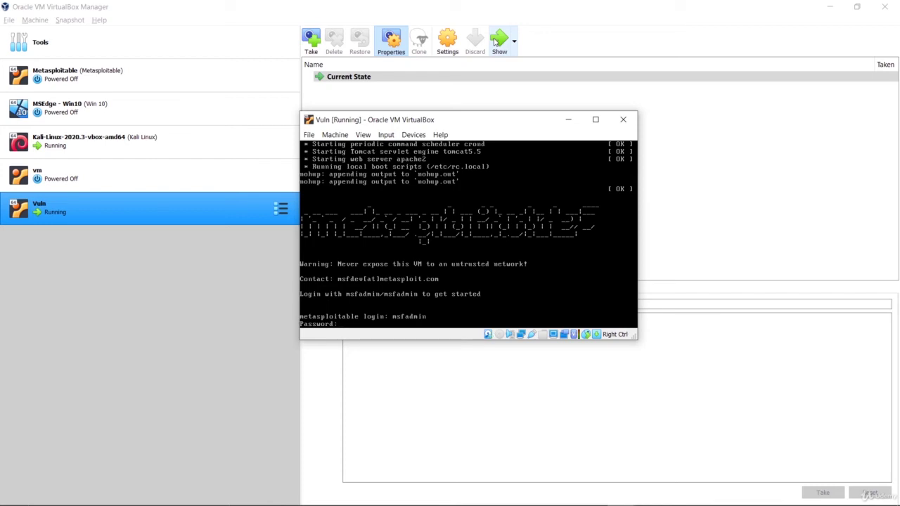
{"action": "key", "text": "Return"}
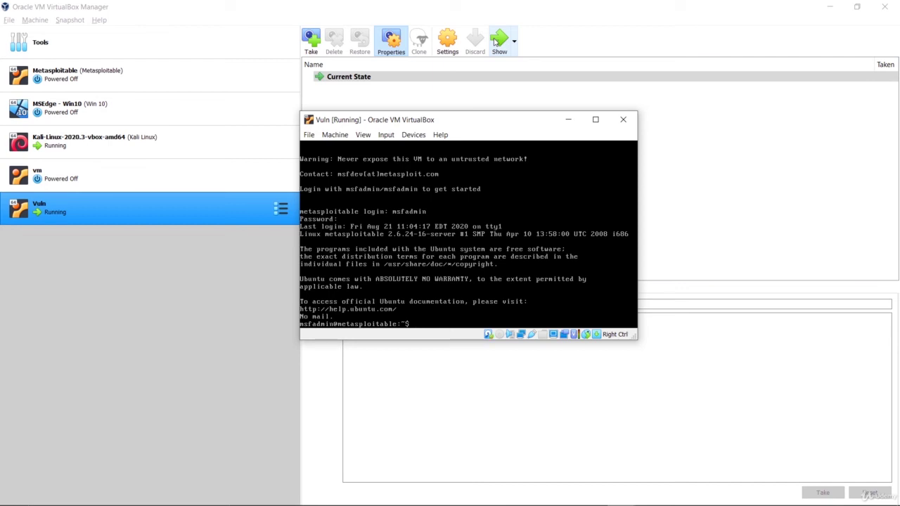
Step: Run ifconfig in the Vuln machine to check its network interface configuration
{"action": "type", "text": "fconfig"}
{"action": "key", "text": "Return"}
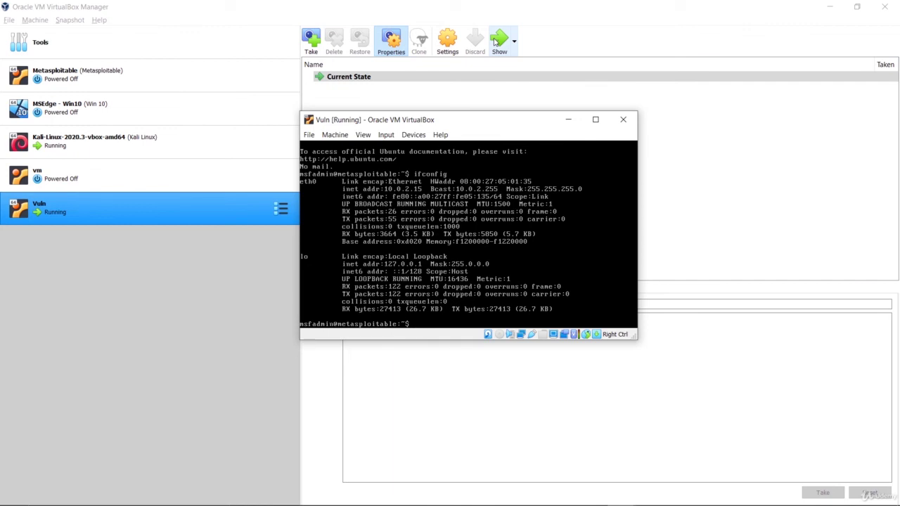